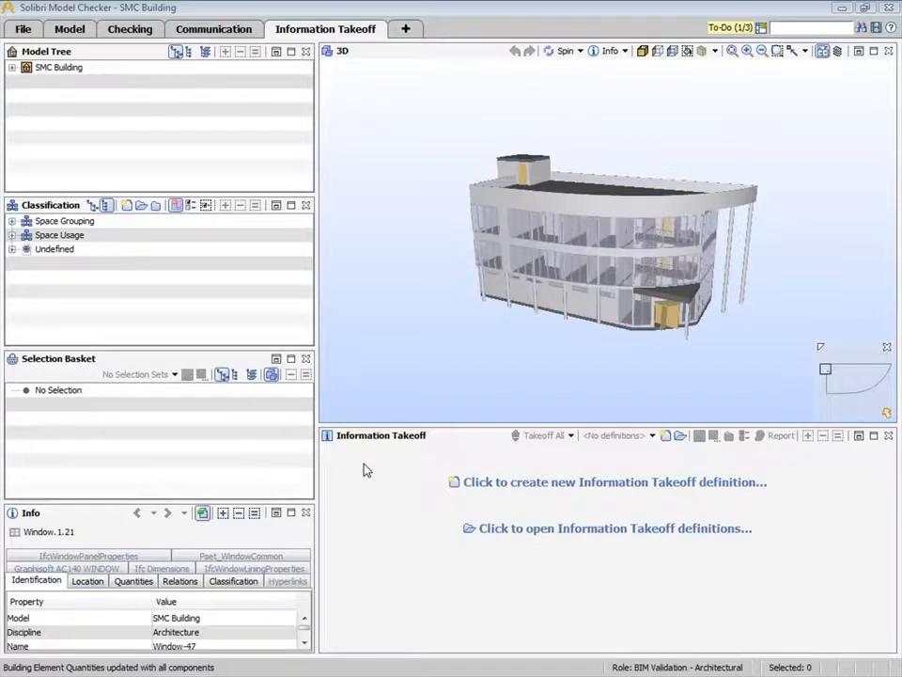
Step: Add the Building Elements - Uniformat.classification file to the model's classifications
click(142, 206)
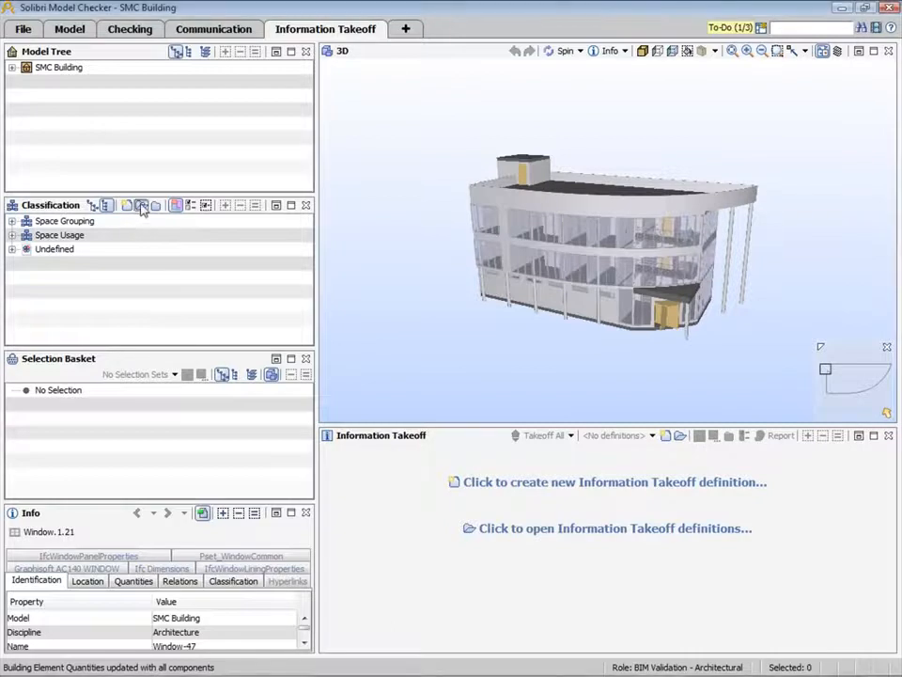
click(146, 211)
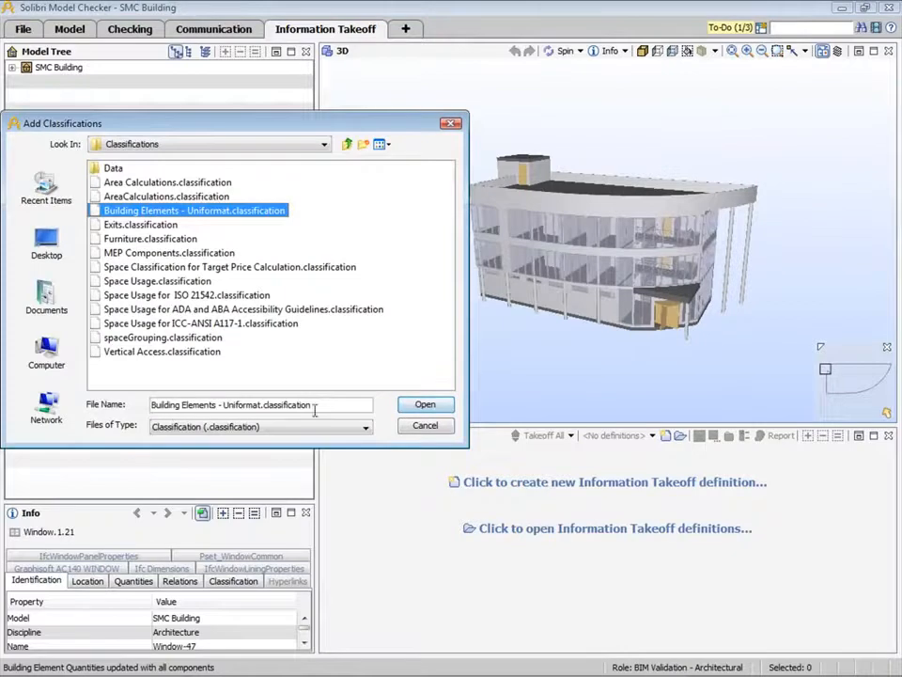
click(423, 405)
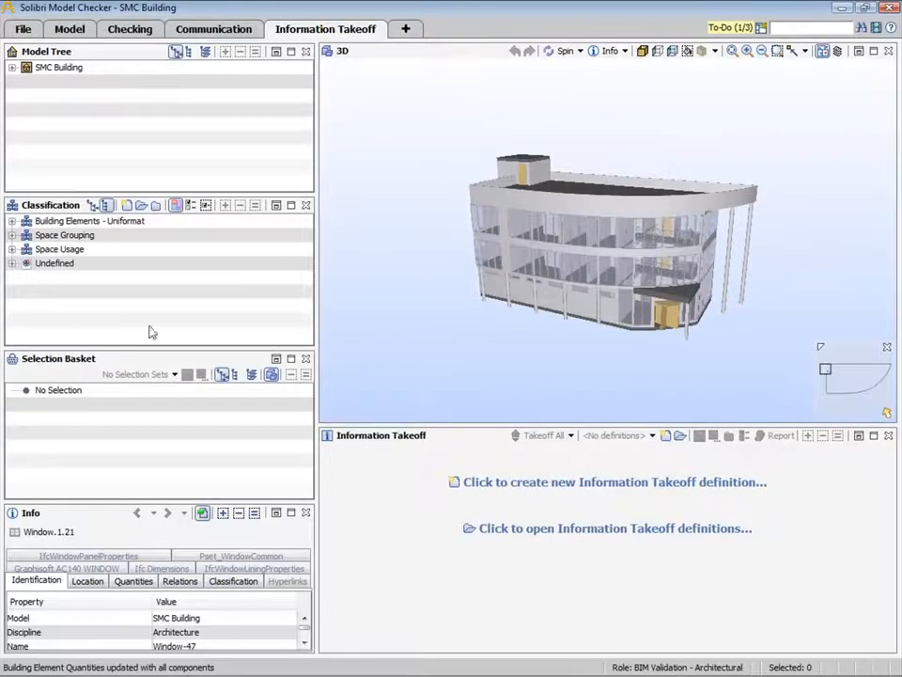
Step: Expand the Building Elements - Uniformat classification and view its Floor Construction, Roof Construction and Exterior Walls components in 3D
click(10, 222)
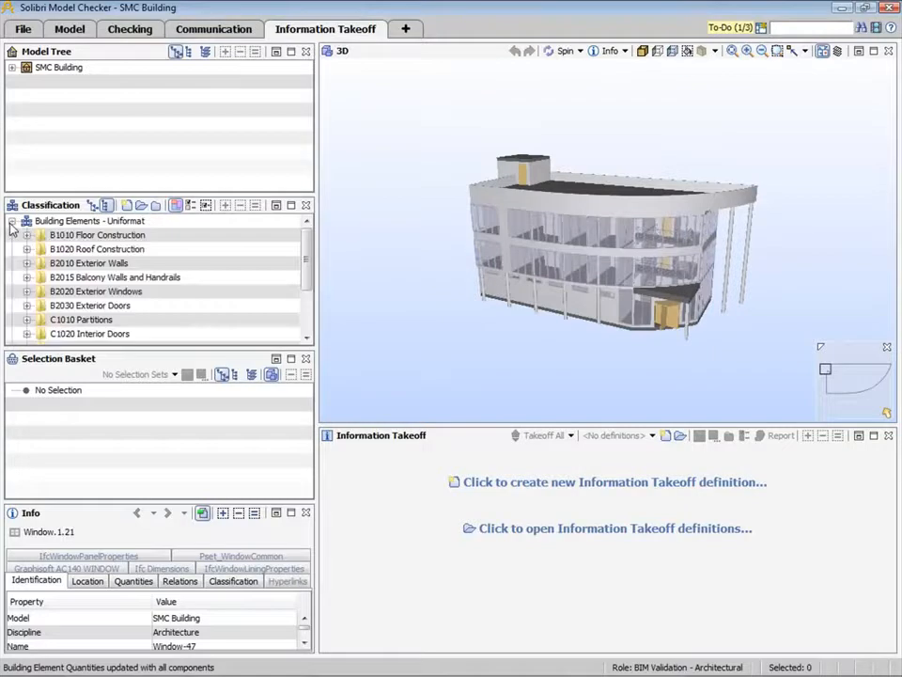
click(81, 236)
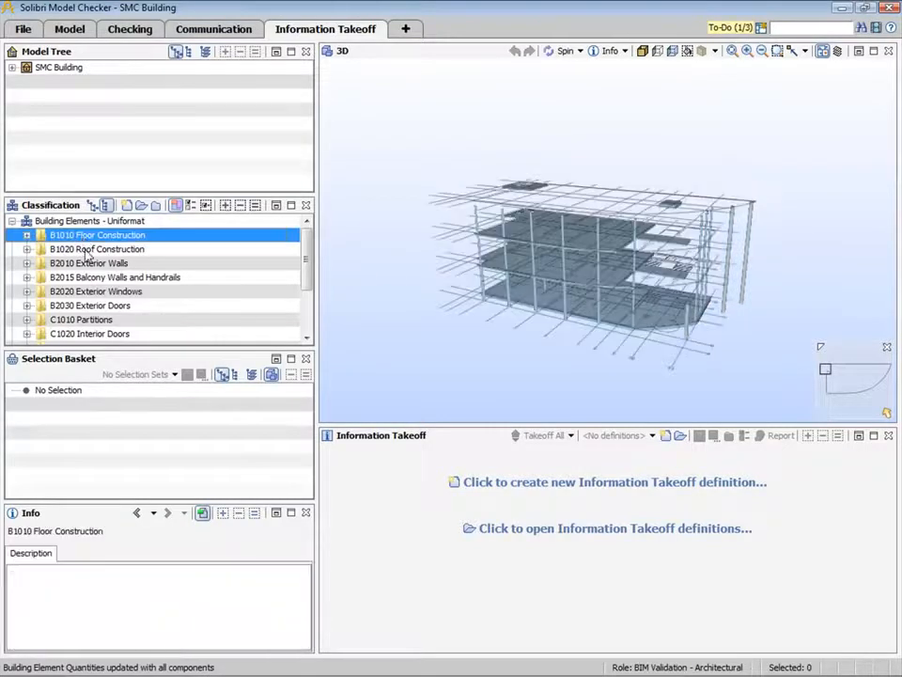
click(84, 249)
click(86, 264)
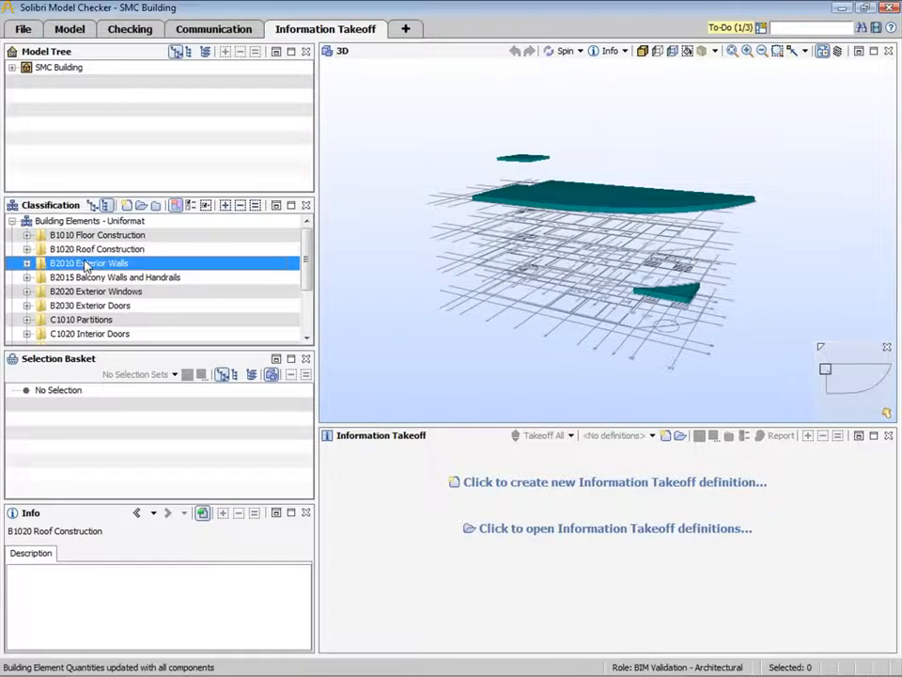
Step: Review the Uniformat classification rules with the Type and Classification Name columns widened, inspecting the Basic Wall:*Exterior* rule, and discard any changes
click(191, 206)
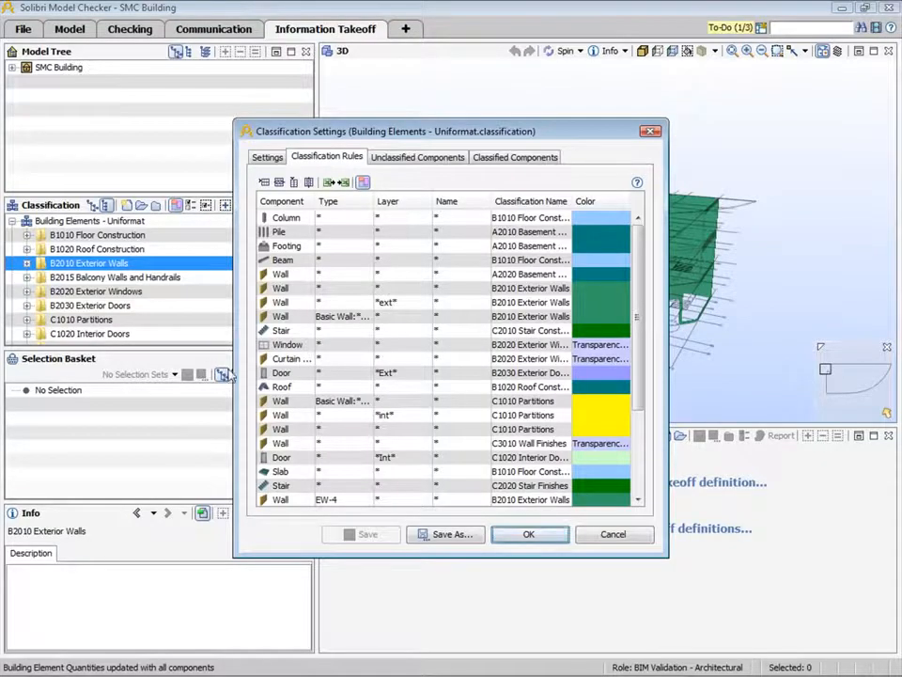
drag(371, 201, 410, 201)
drag(522, 201, 479, 200)
drag(557, 200, 594, 200)
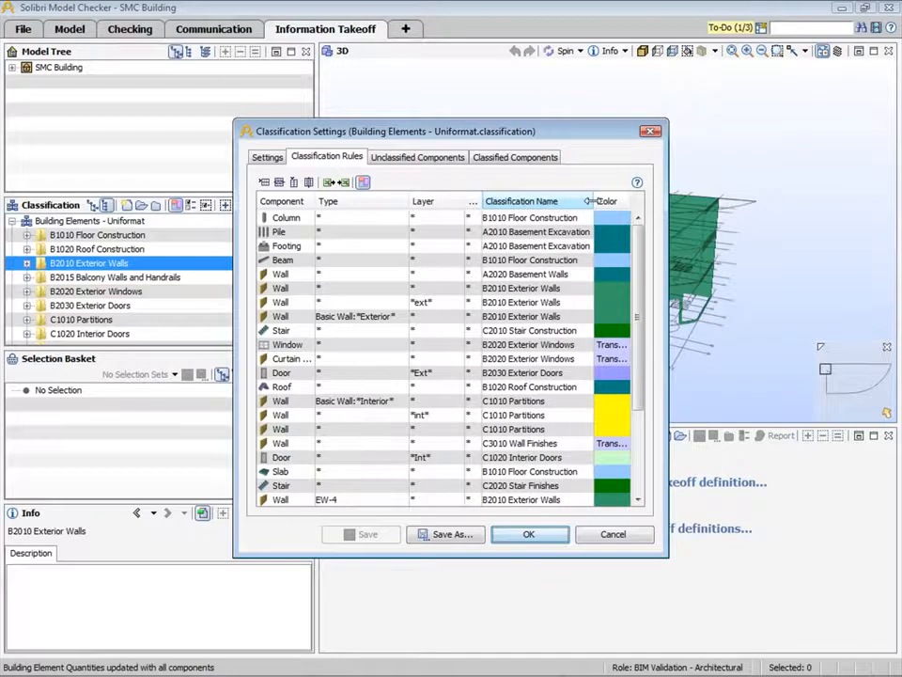
click(262, 318)
click(263, 319)
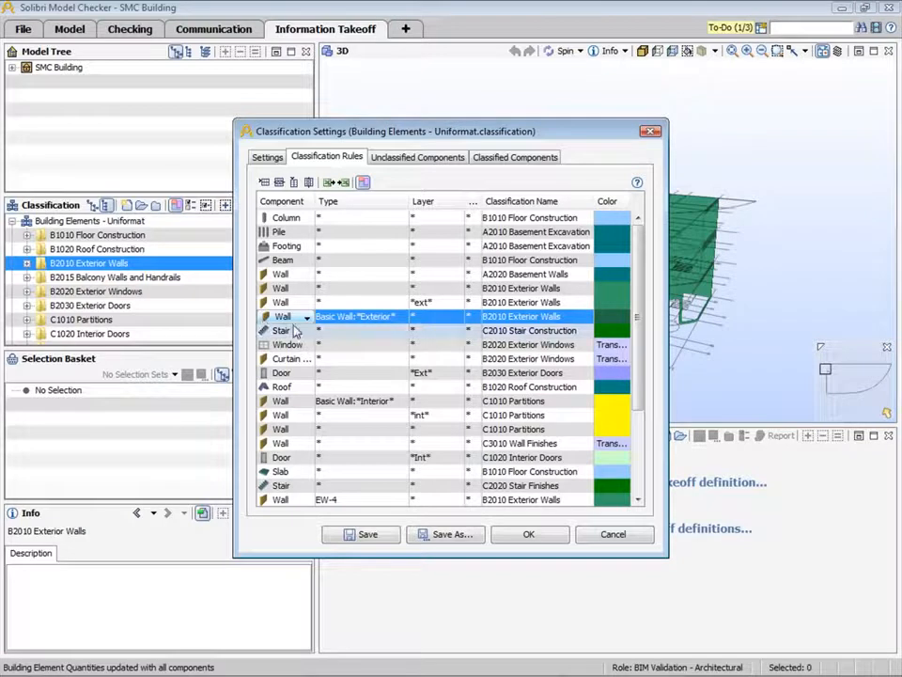
click(604, 542)
Step: Show the whole building in 3D, load only the Building Element Quantities takeoff definition, and look through and close the To-Do list
click(643, 52)
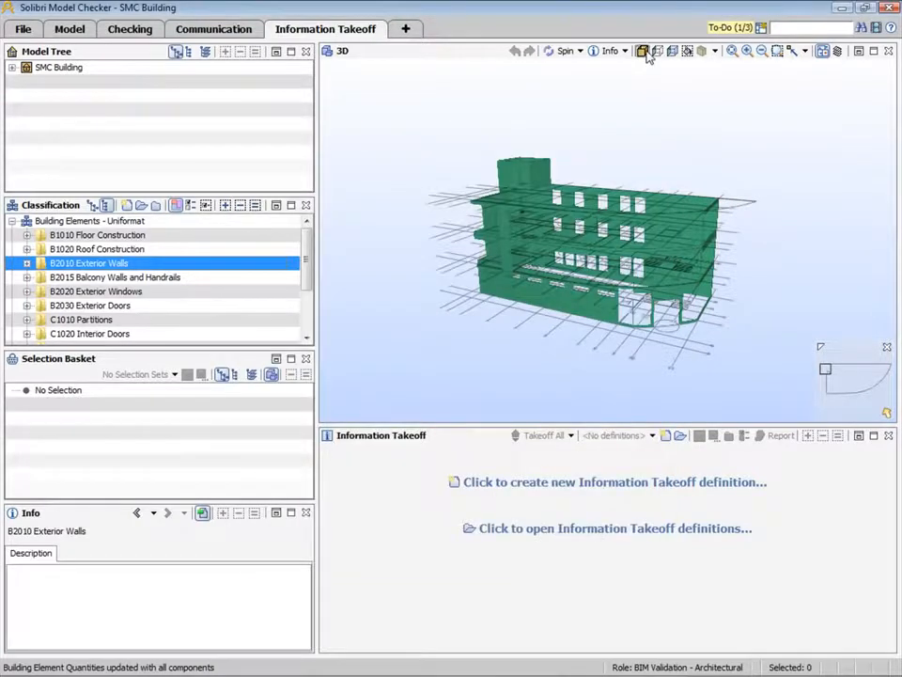
click(620, 531)
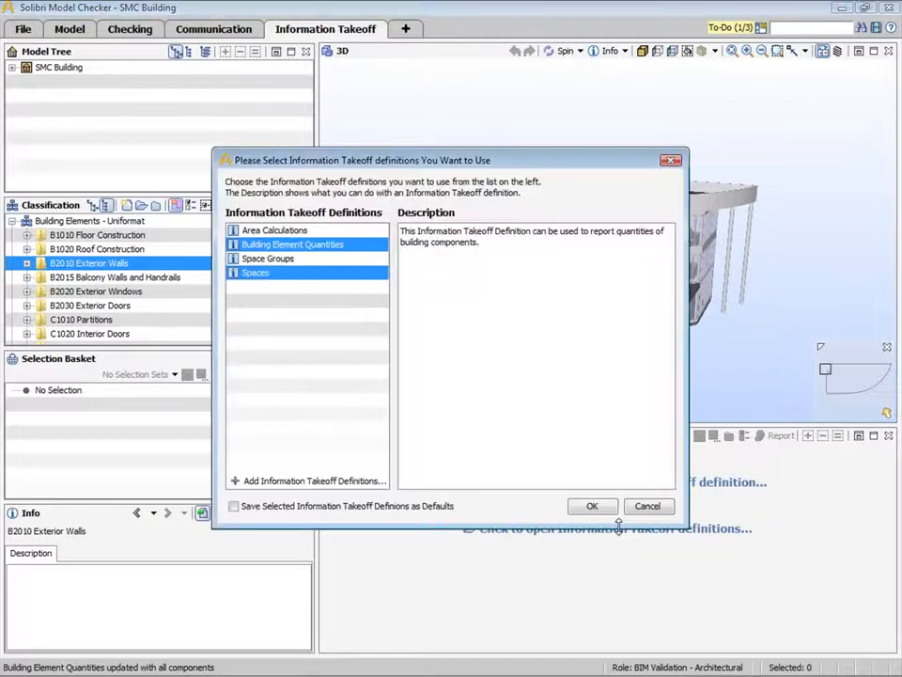
click(279, 245)
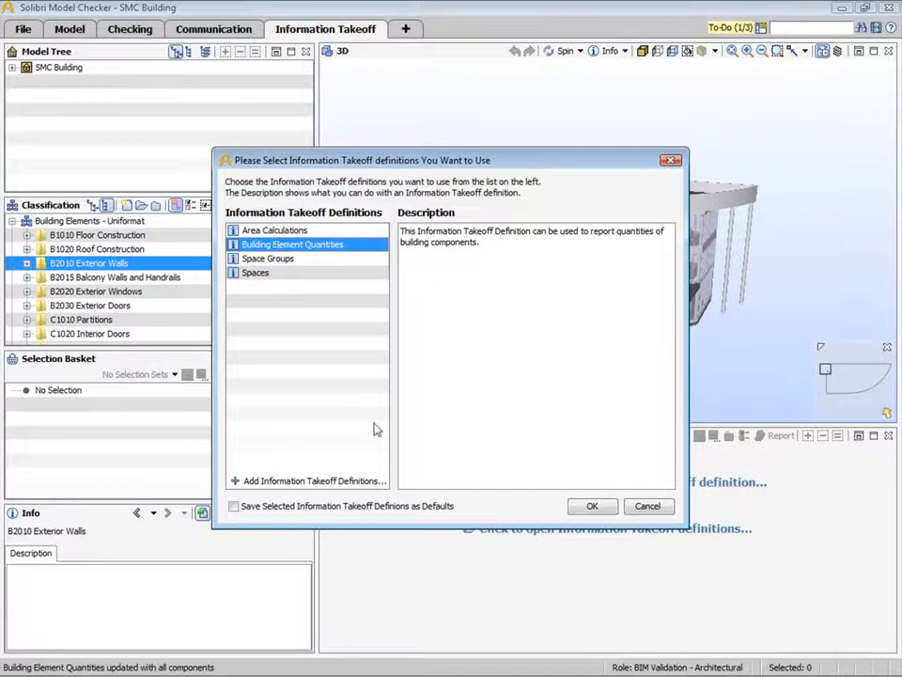
click(589, 508)
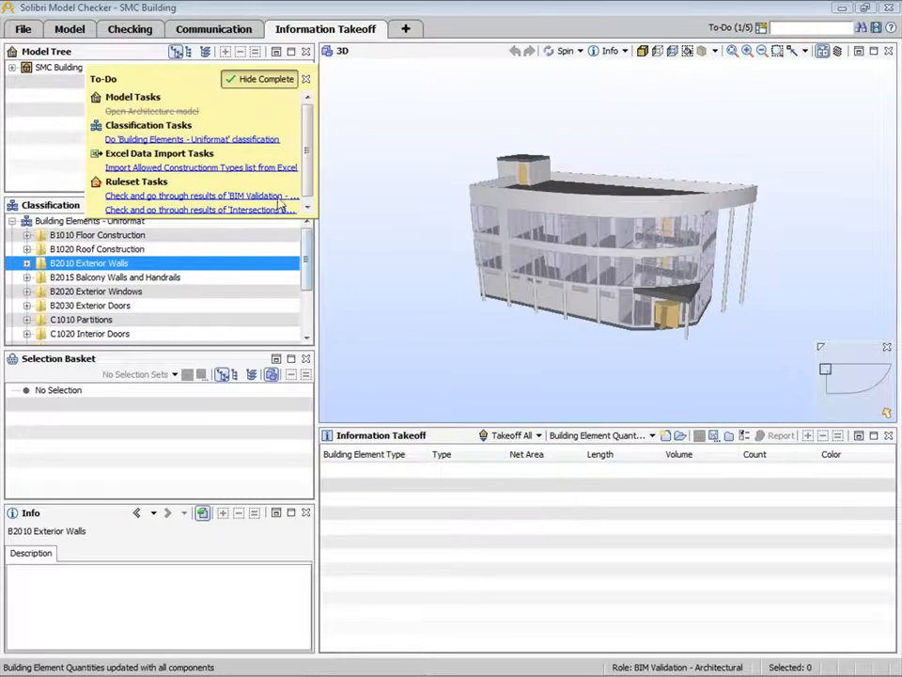
drag(307, 146, 308, 165)
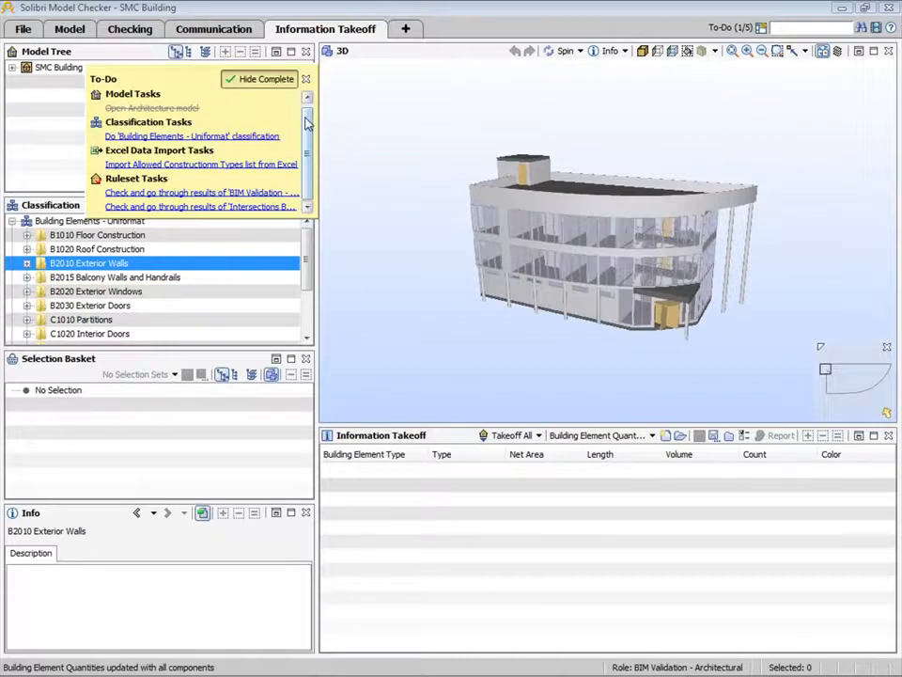
click(306, 80)
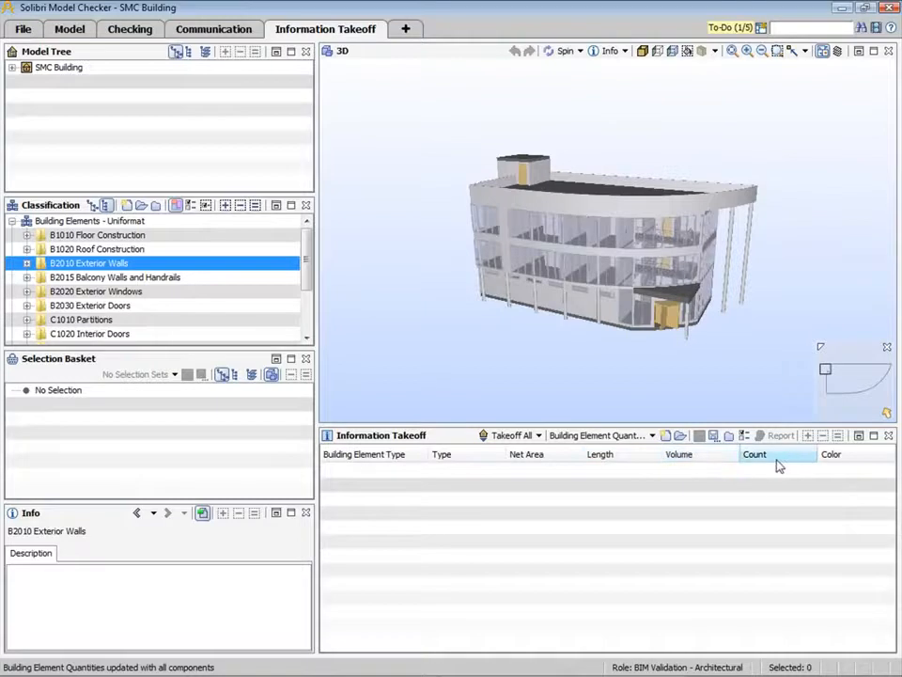
Step: Take off all components despite the incomplete tasks, and isolate the B1010 Floor Construction rows in 3D
click(514, 437)
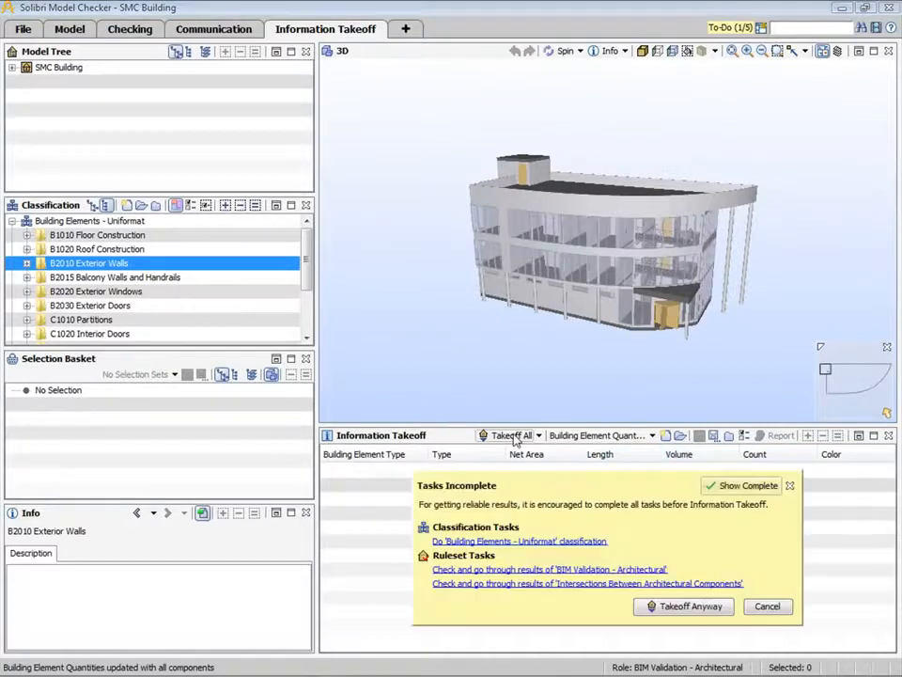
click(675, 609)
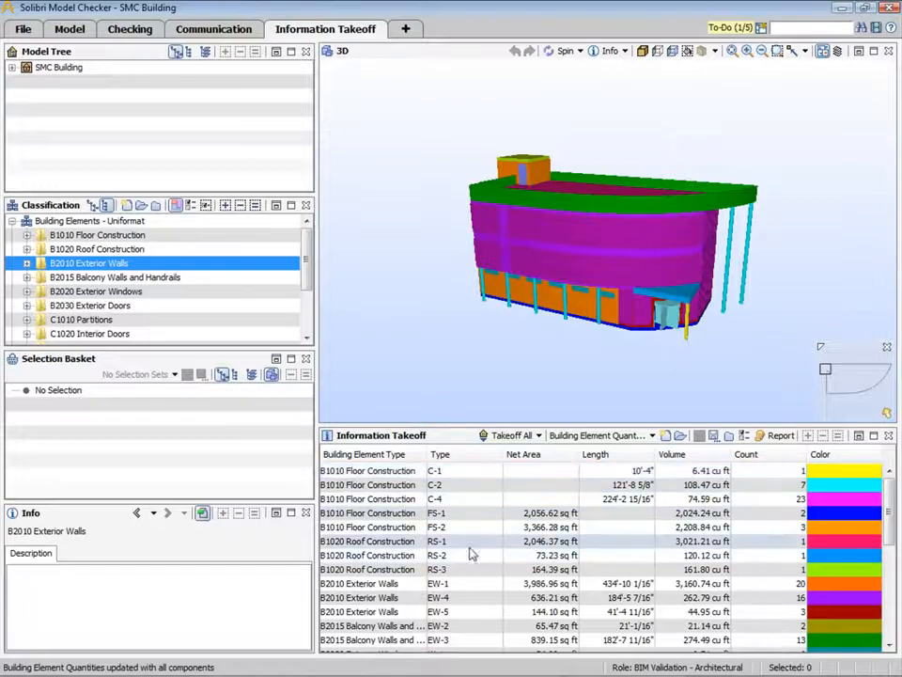
double_click(368, 473)
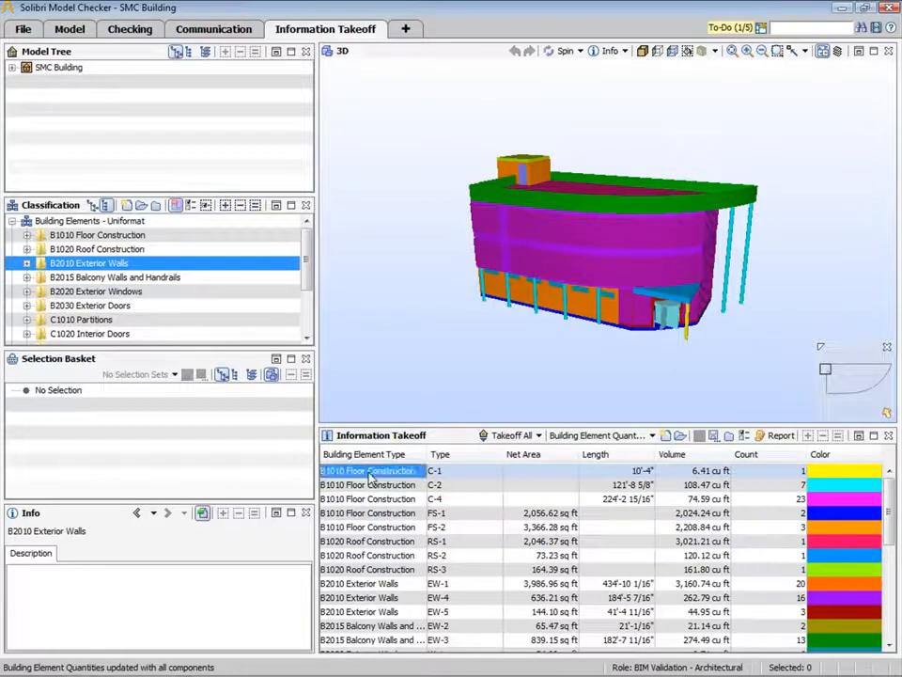
drag(371, 477, 379, 531)
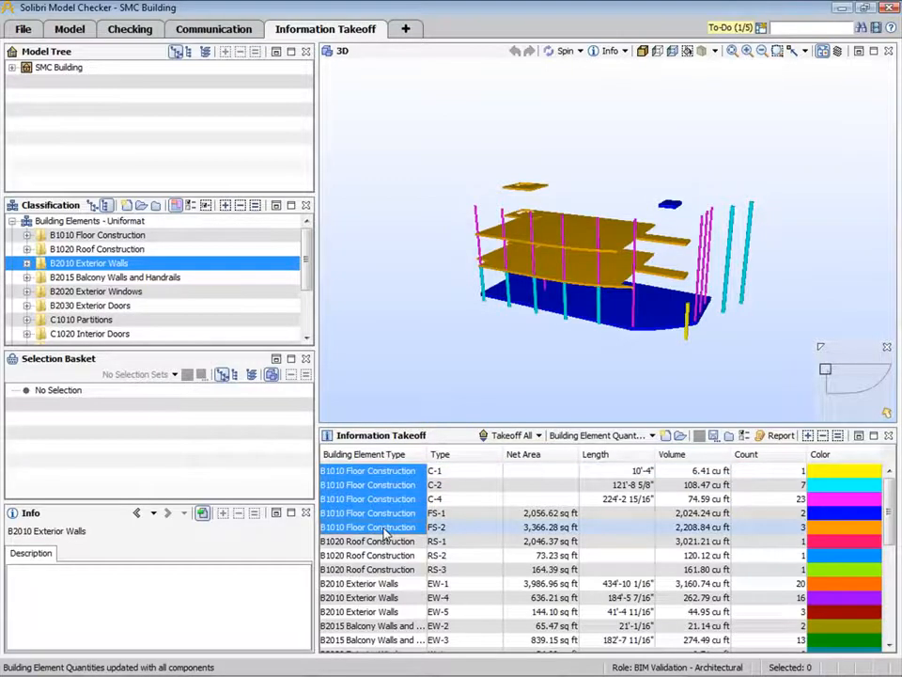
Step: Save an Excel template report using Building Element Quantities.xls as Quantities.xls on the Desktop, and close the resulting workbook
click(776, 435)
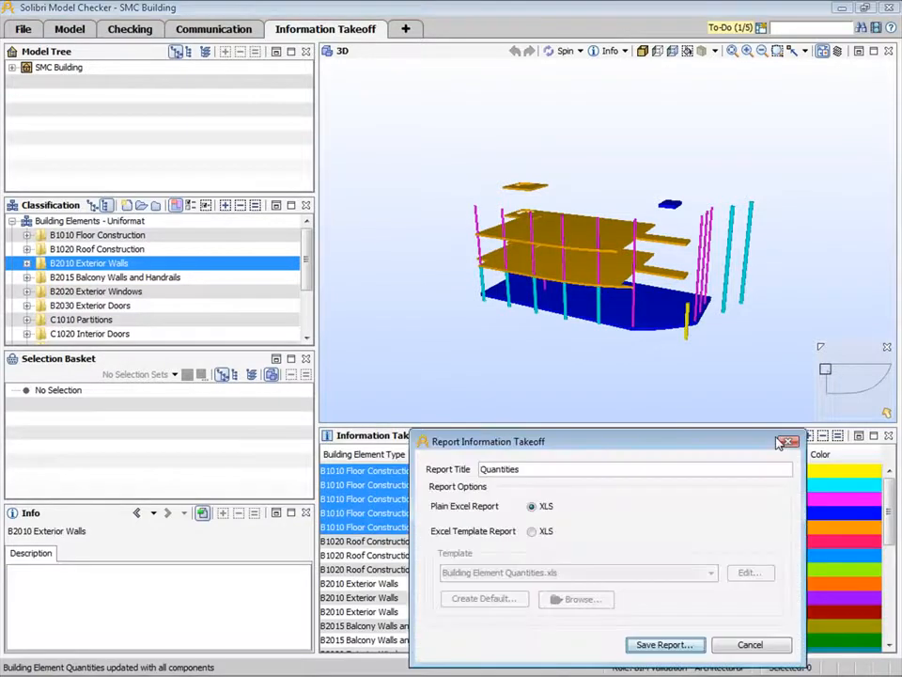
click(533, 532)
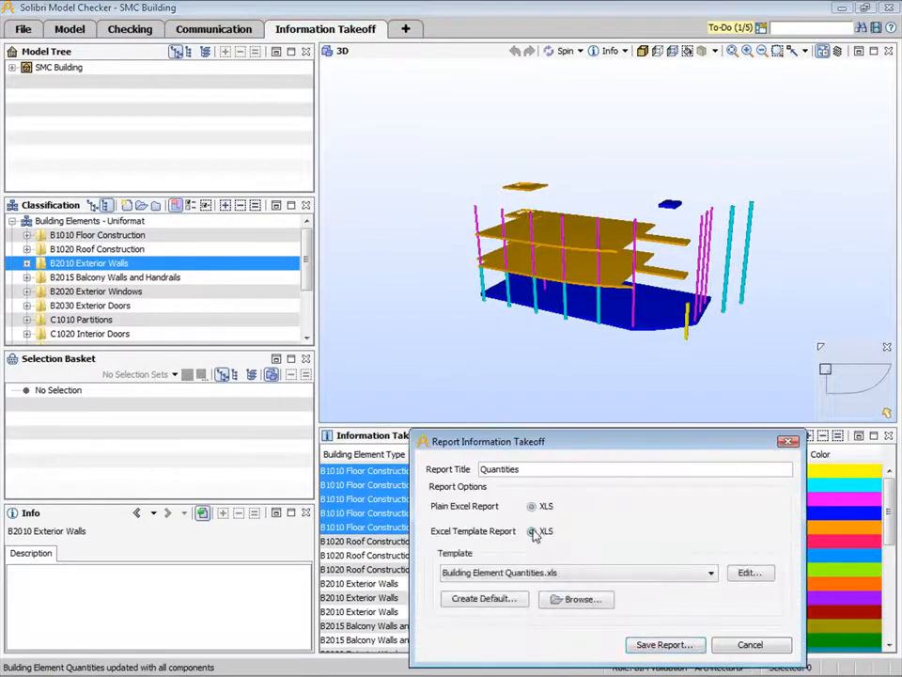
click(523, 573)
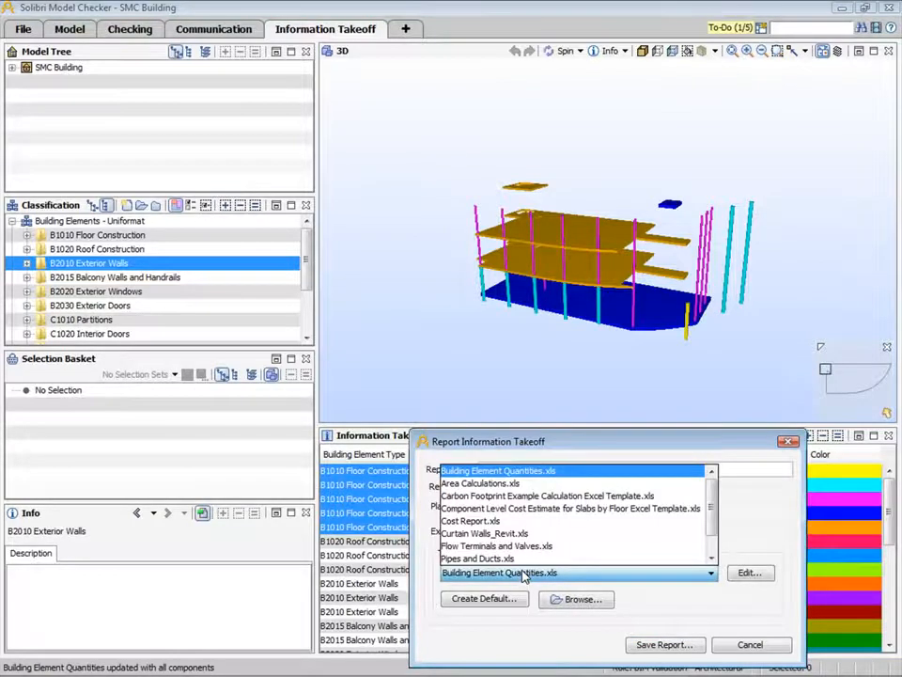
click(523, 575)
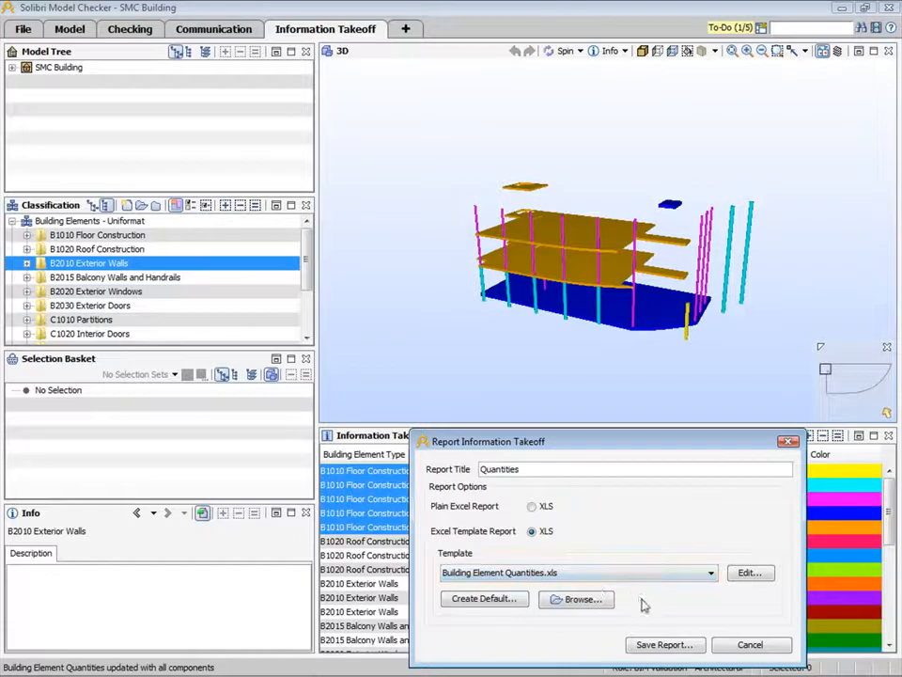
click(647, 644)
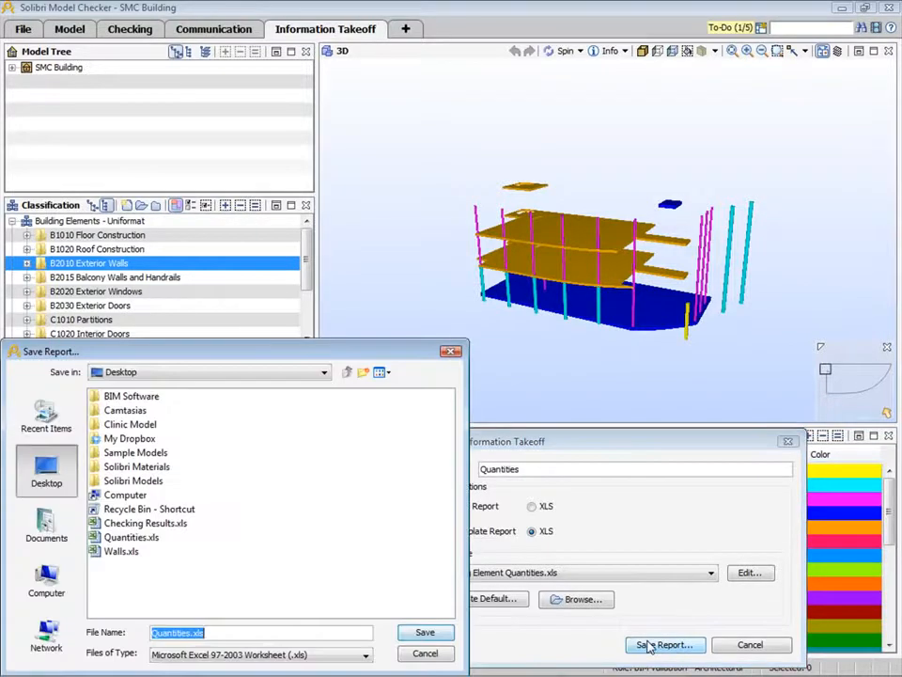
click(444, 633)
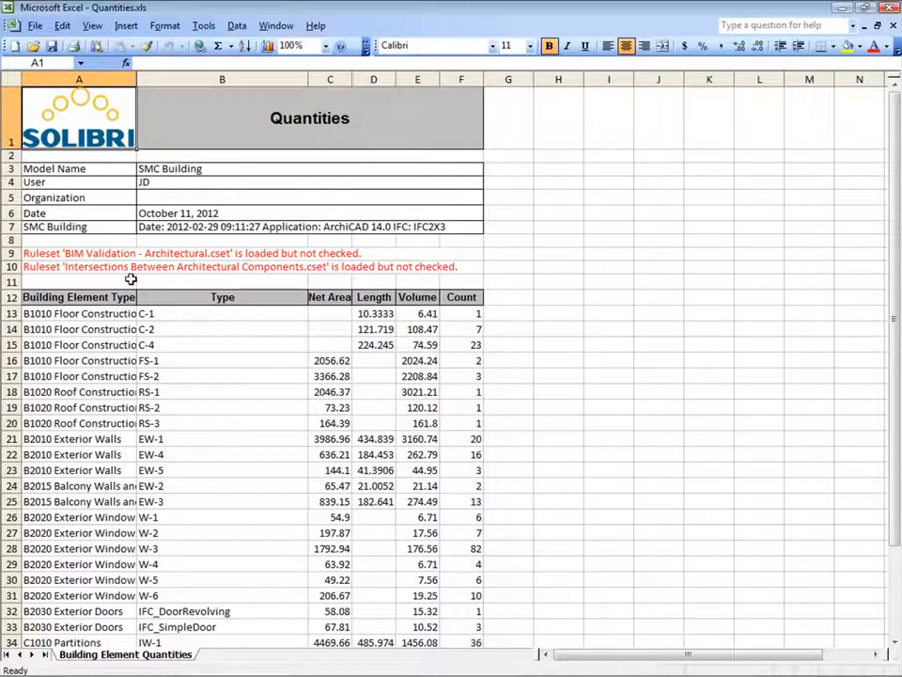
click(888, 9)
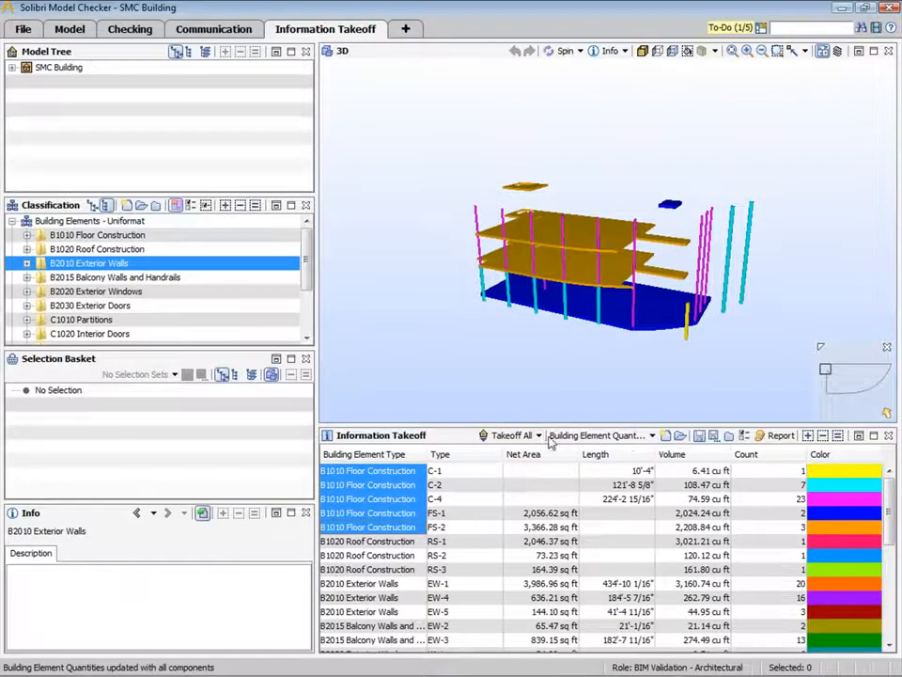
Step: Expand the SMC Building tree to its floors and set the selection basket to 1. First floor
click(11, 68)
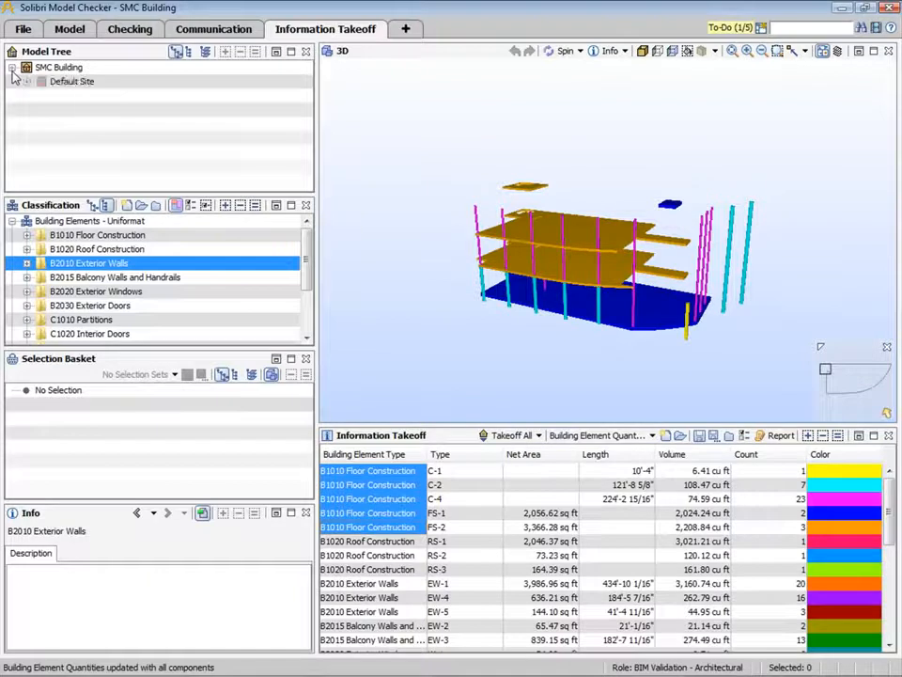
click(26, 81)
click(42, 95)
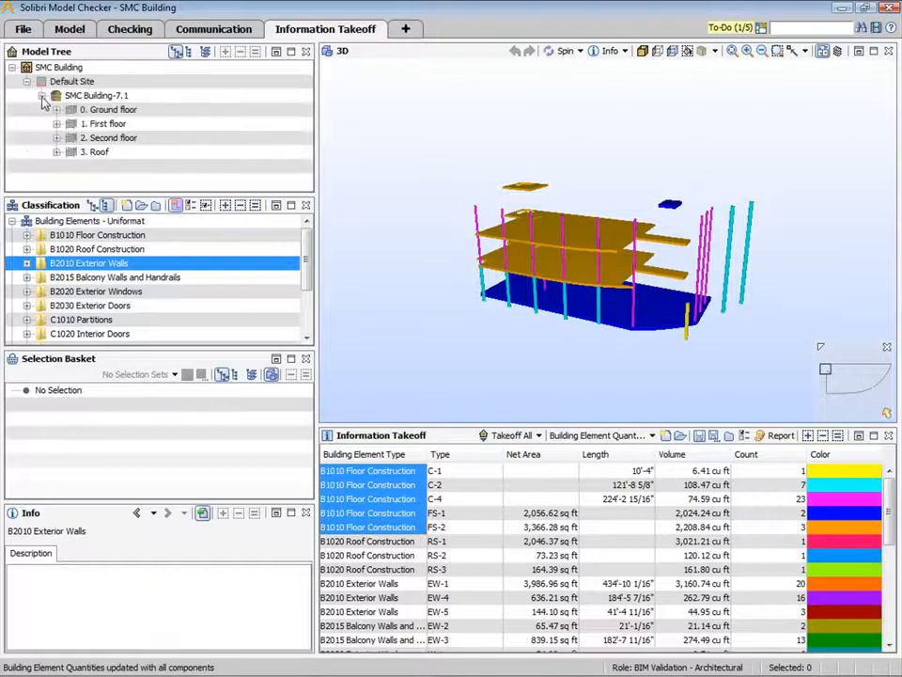
click(97, 123)
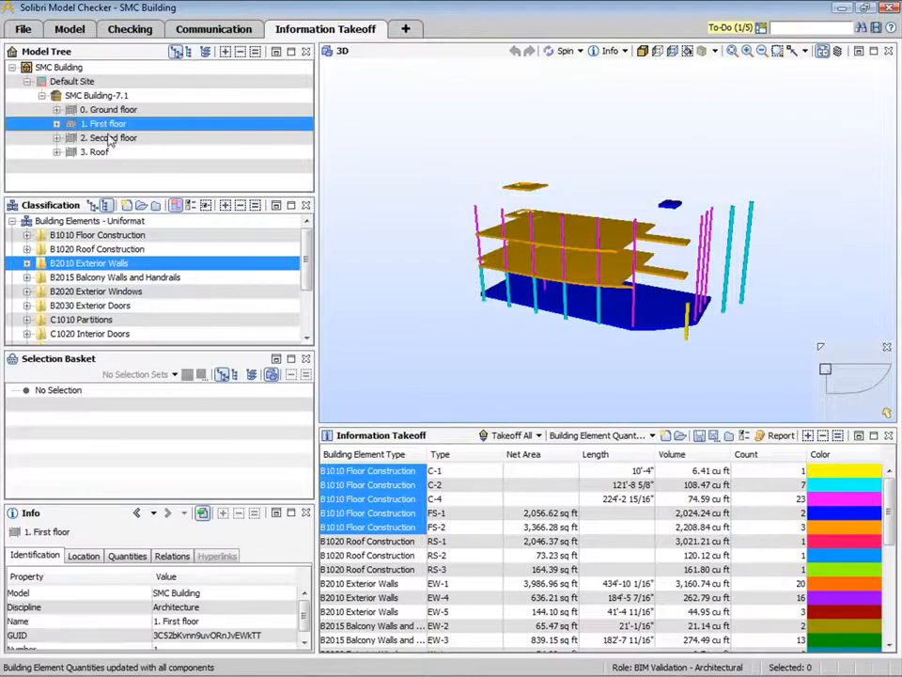
click(254, 55)
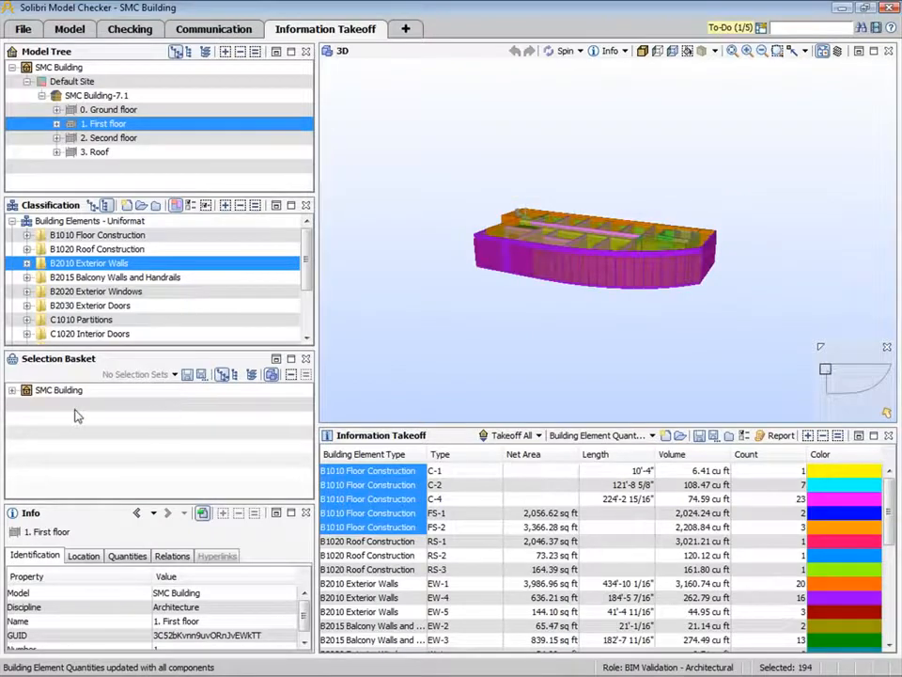
Step: Run the information takeoff on only the selected first-floor components despite the incomplete tasks
click(539, 436)
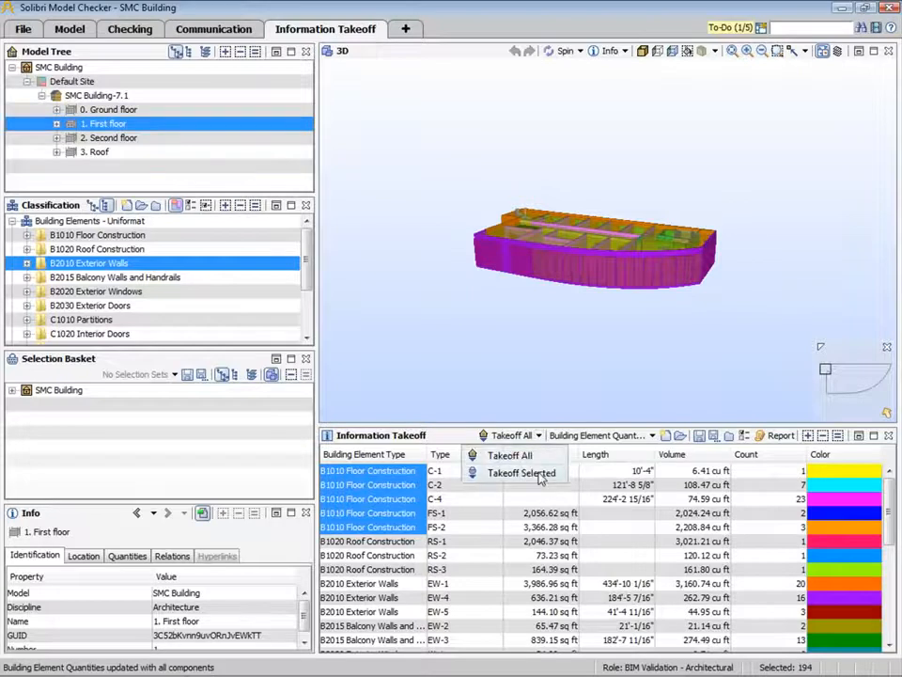
click(541, 473)
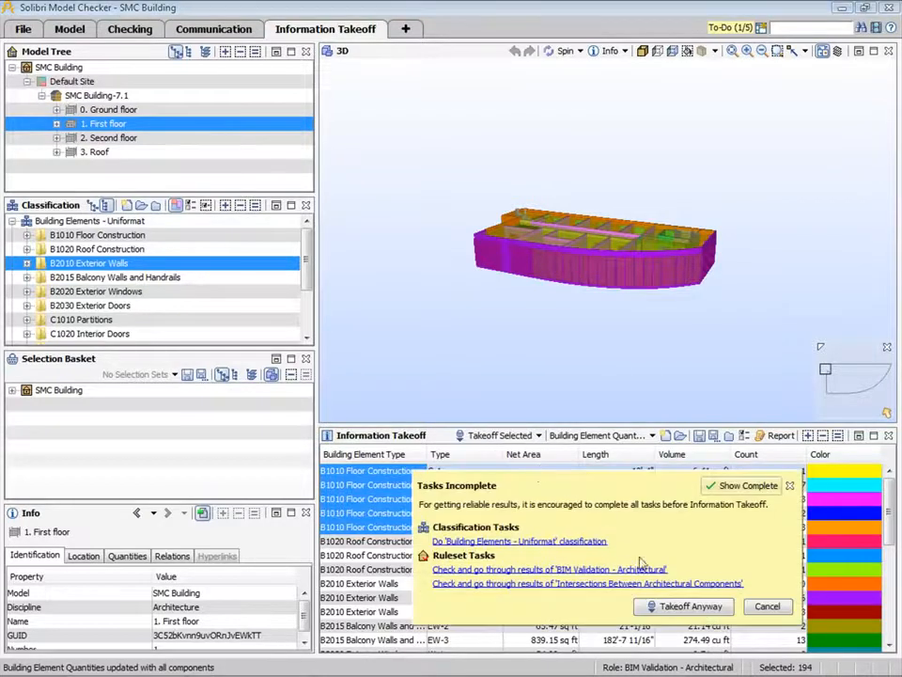
click(669, 609)
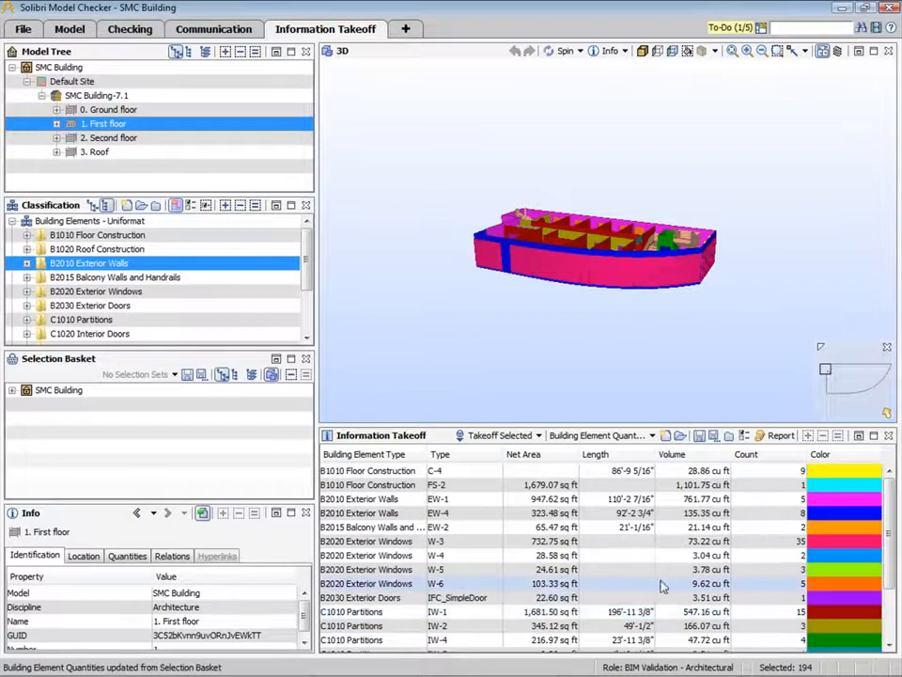
Step: Add a Location column for Floor to the takeoff table, ahead of Building Element Type
drag(376, 480, 376, 669)
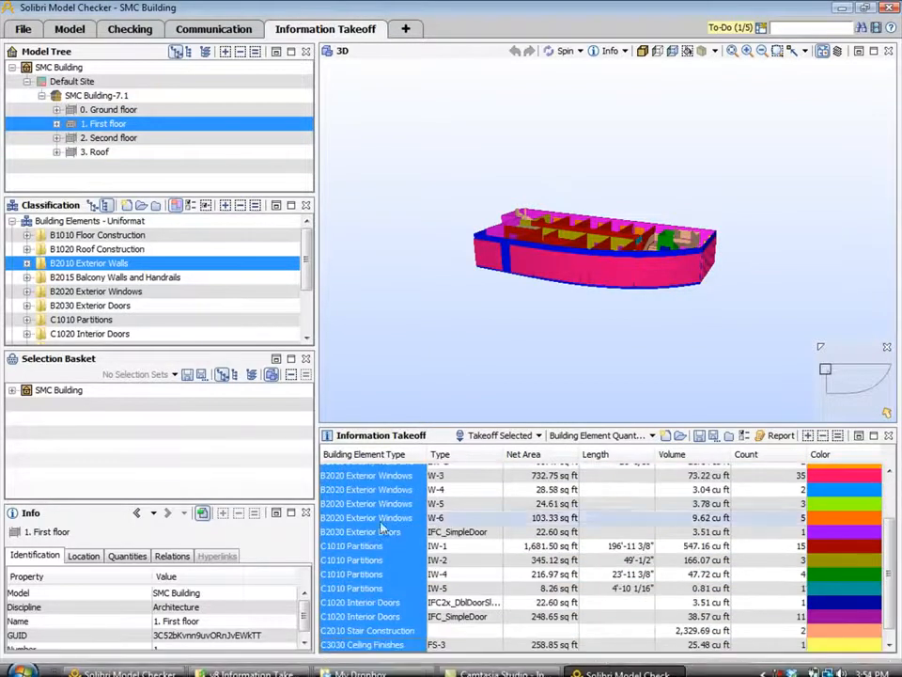
right_click(367, 457)
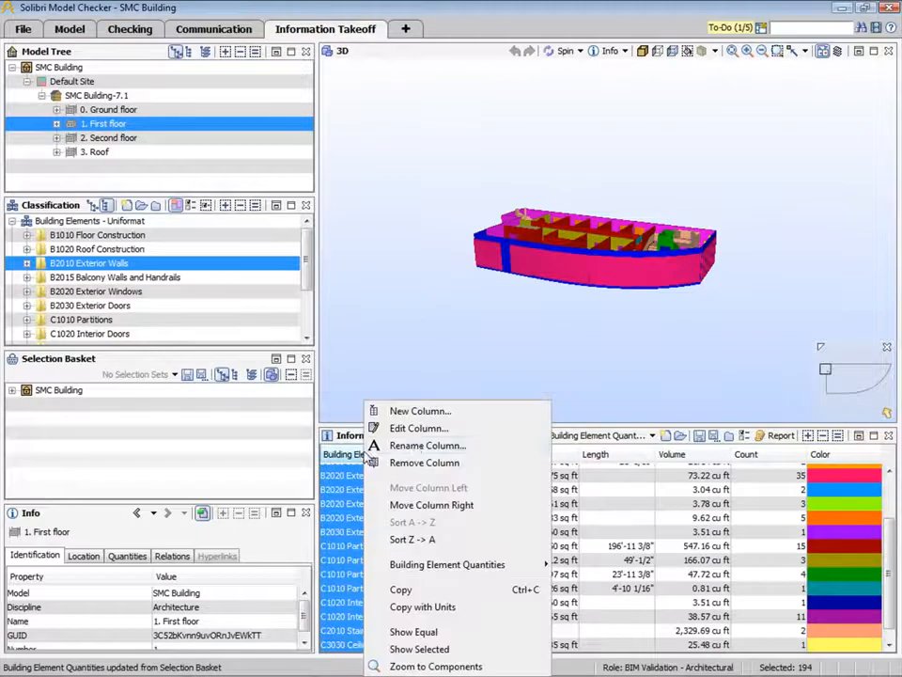
click(442, 413)
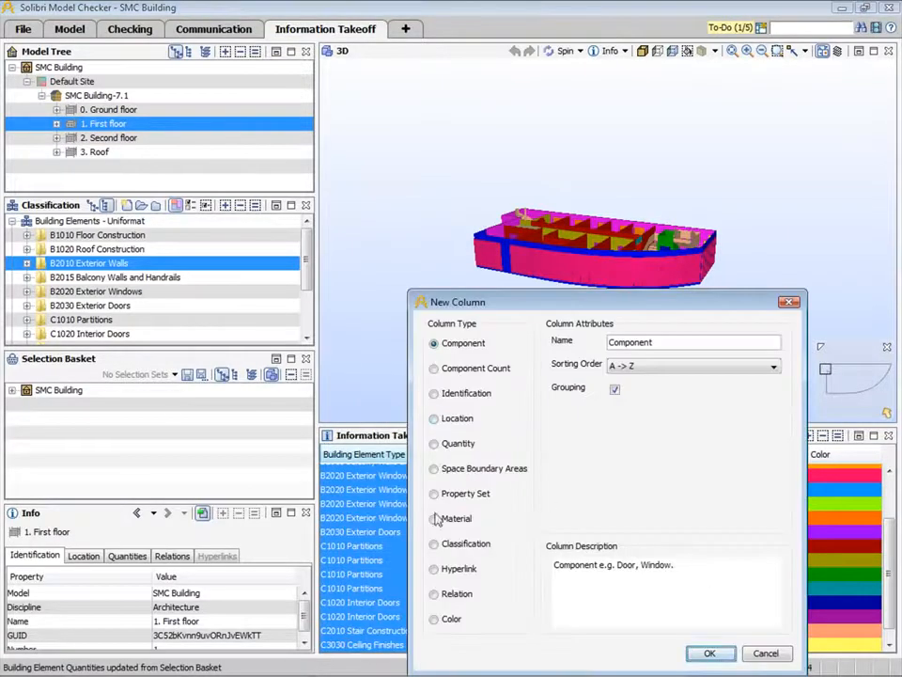
click(434, 419)
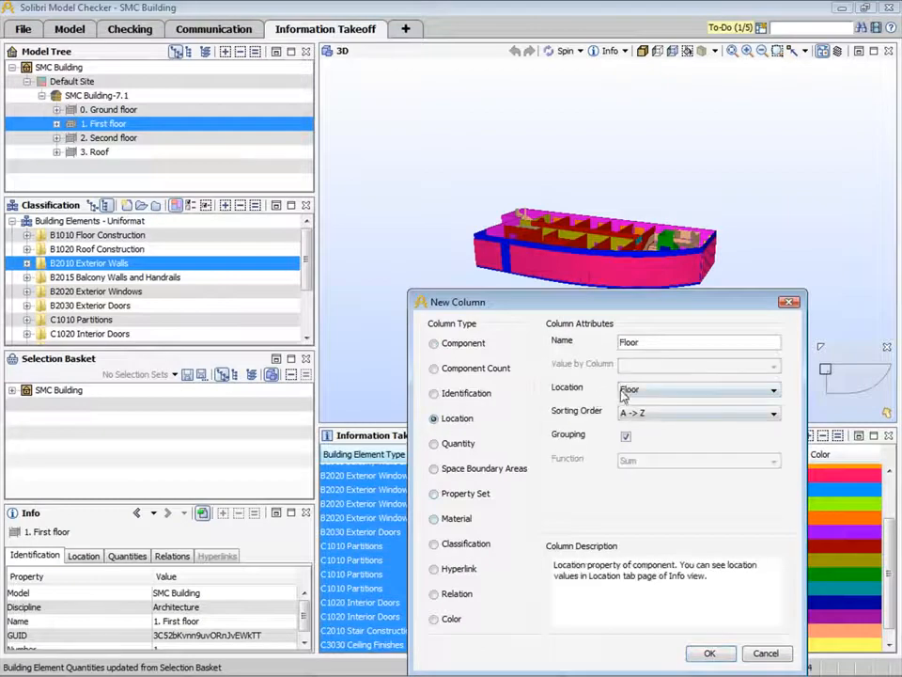
click(712, 653)
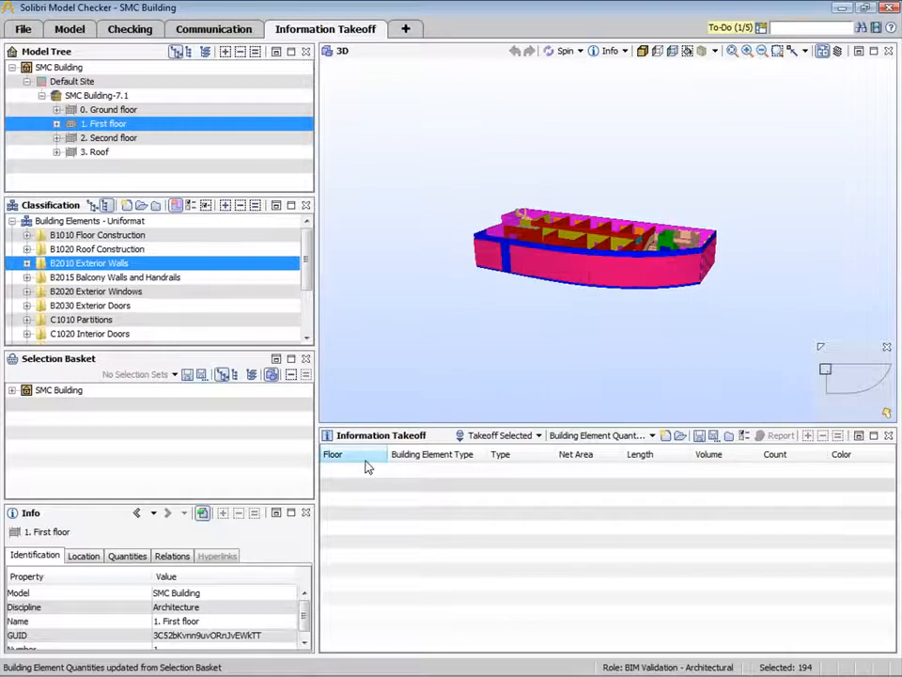
Step: Take off all components despite the incomplete tasks, and select the ground-floor rows in the Floor column
click(538, 436)
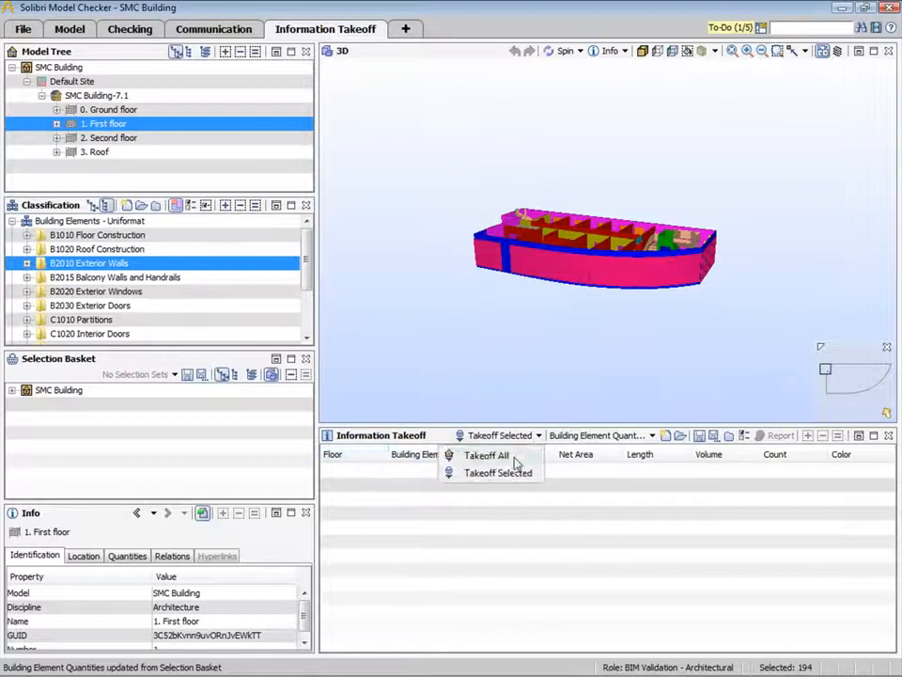
click(516, 458)
click(665, 606)
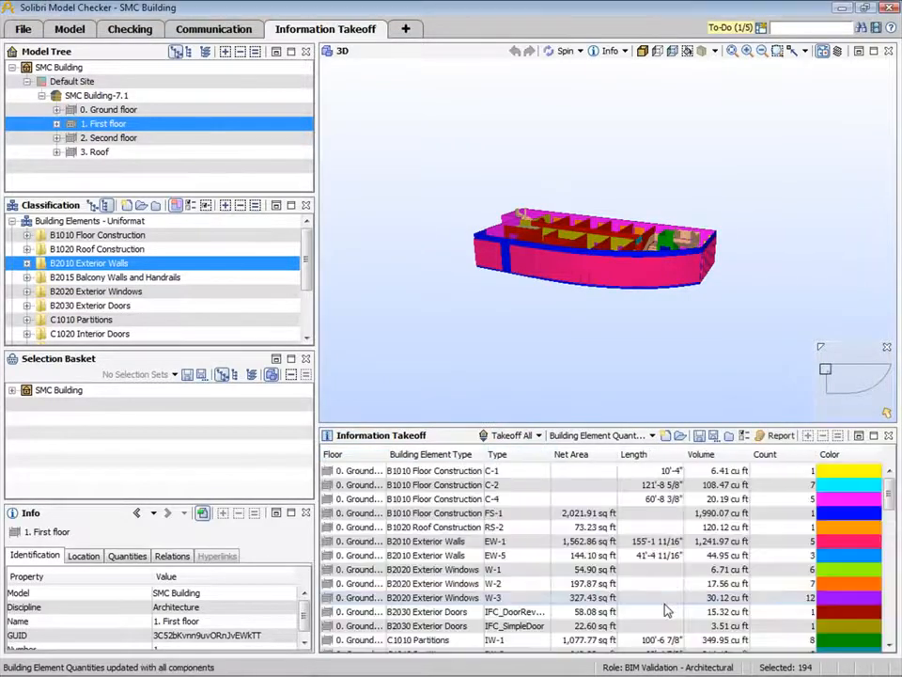
drag(384, 461, 412, 670)
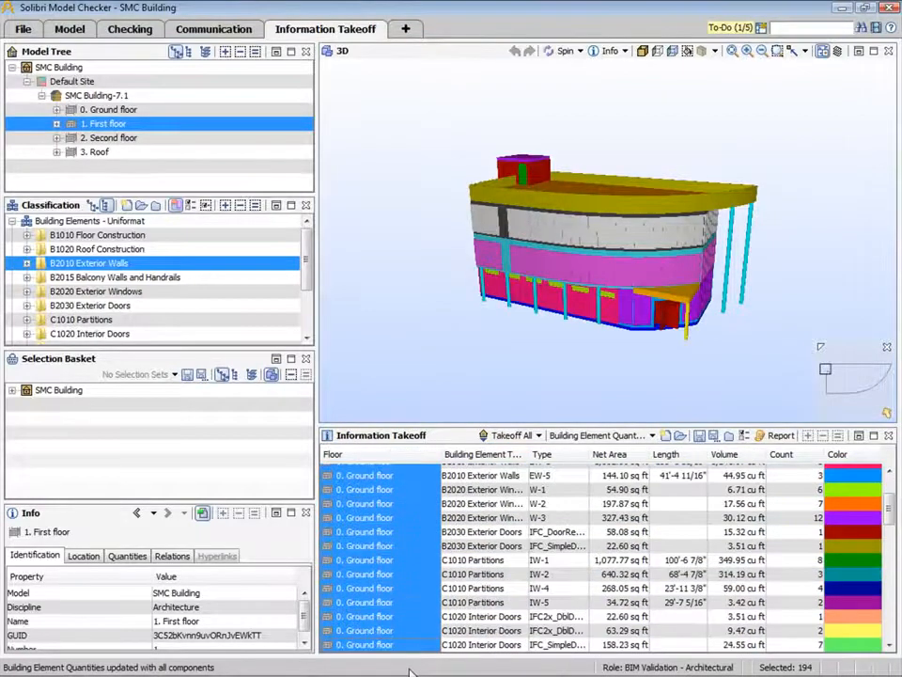